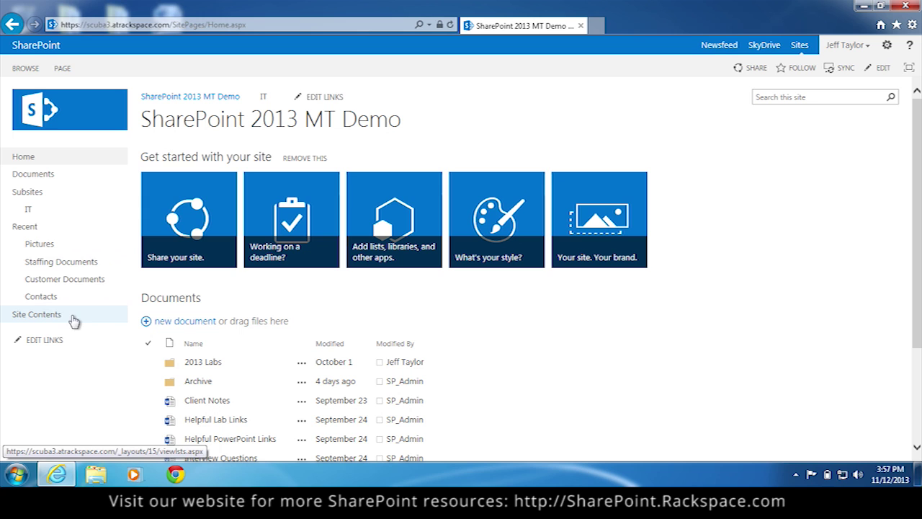
Step: Move the Staffing Documents and Customer Documents links out of Recent to top level below Documents in the side navigation, and save
{"action": "left_click", "coordinate": [53, 342]}
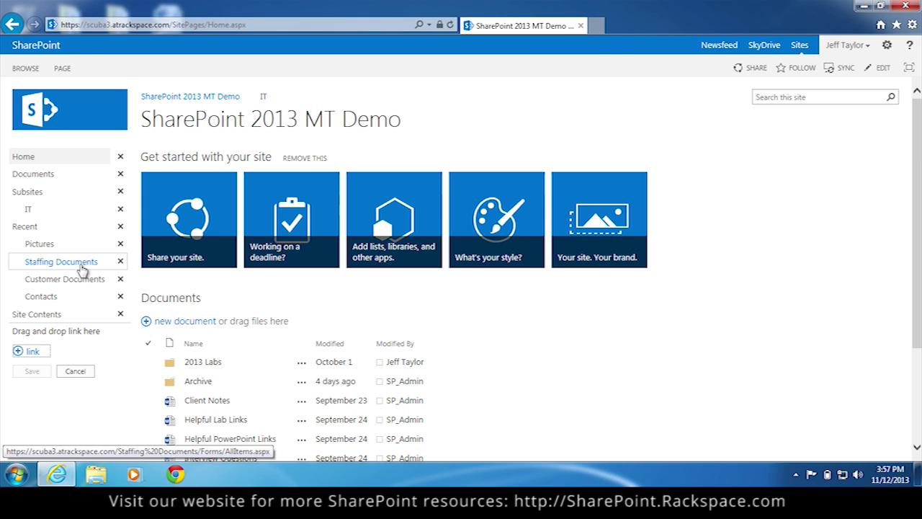
{"action": "left_click_drag", "start_coordinate": [81, 269], "coordinate": [62, 195]}
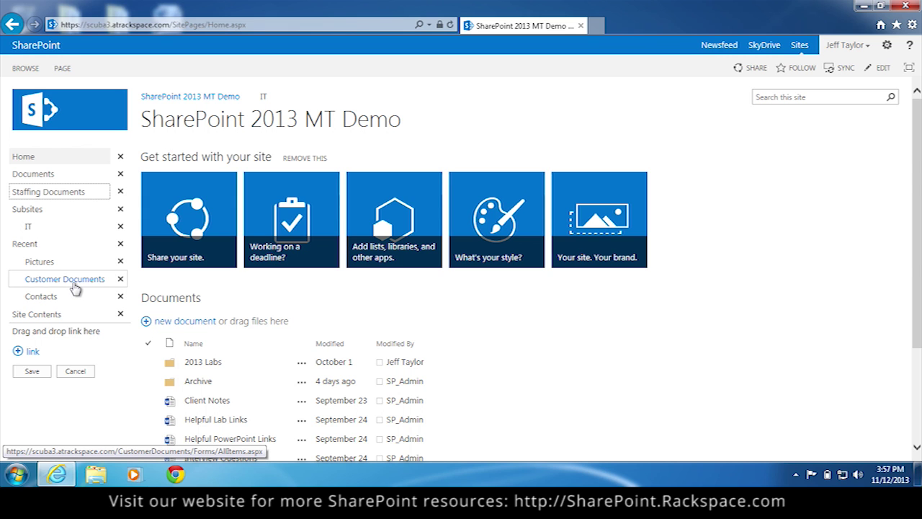
{"action": "left_click_drag", "start_coordinate": [75, 288], "coordinate": [65, 208]}
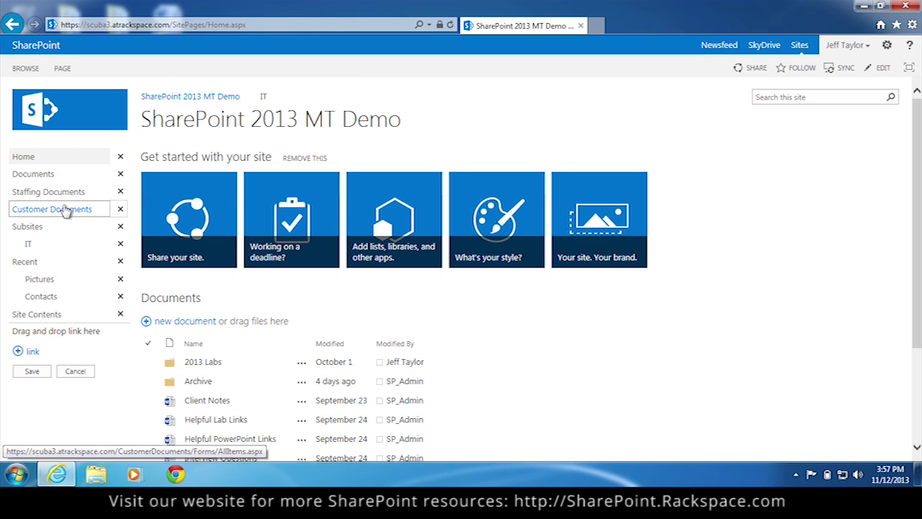
{"action": "left_click", "coordinate": [39, 371]}
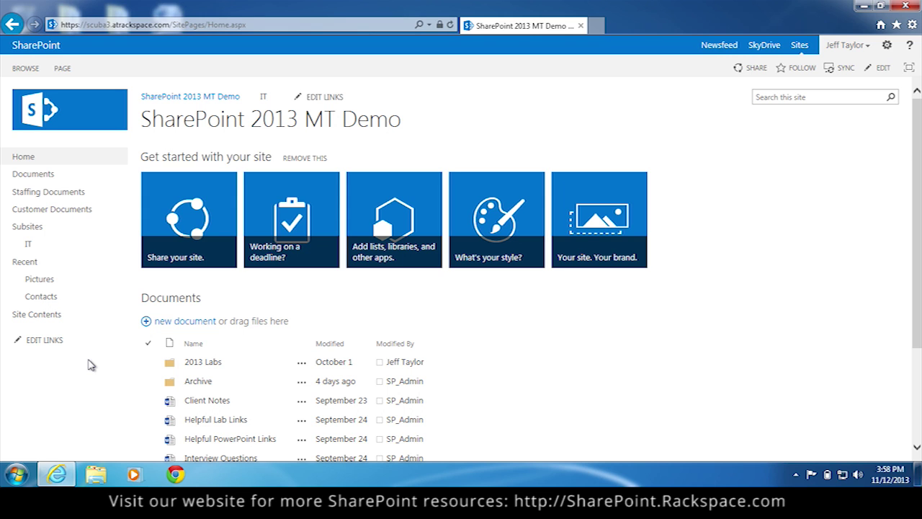
Step: Nest the Staffing Documents and Customer Documents links as sub-items under Documents in the side navigation, and save
{"action": "left_click", "coordinate": [45, 340]}
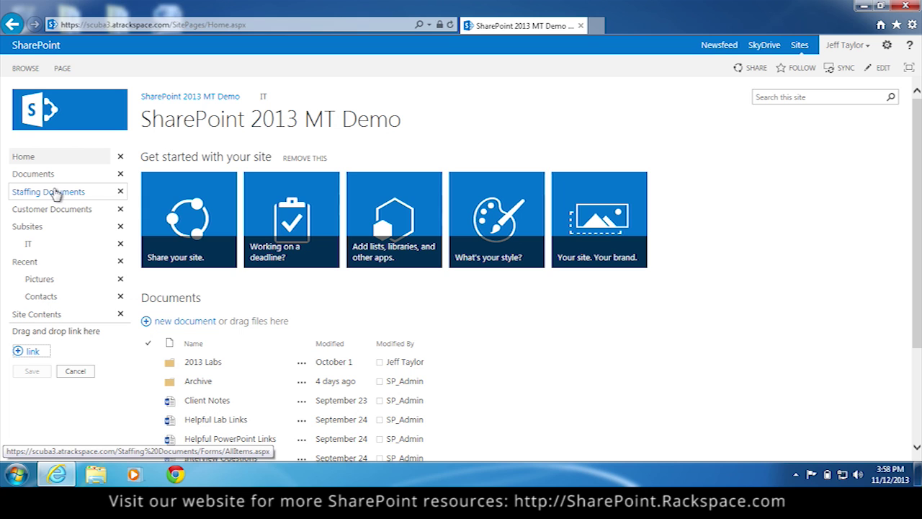
{"action": "left_click_drag", "start_coordinate": [56, 195], "coordinate": [37, 181]}
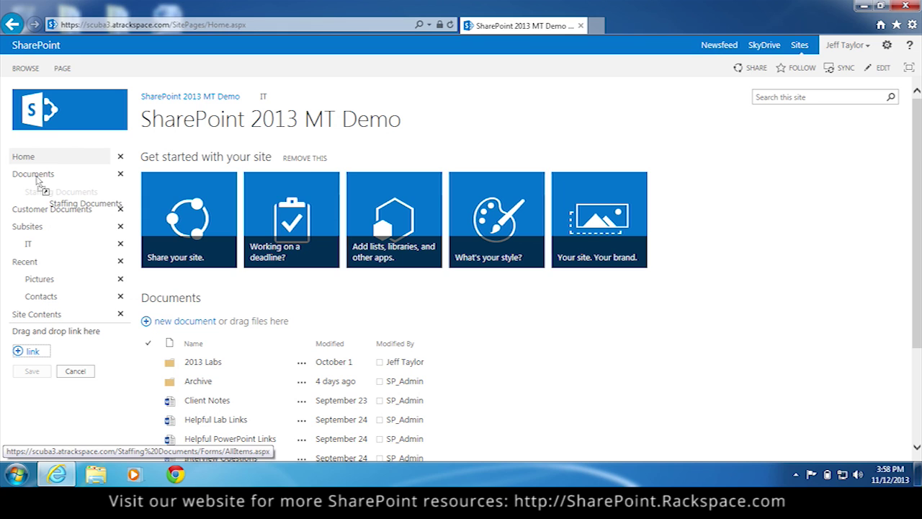
{"action": "left_click_drag", "start_coordinate": [37, 181], "coordinate": [37, 181]}
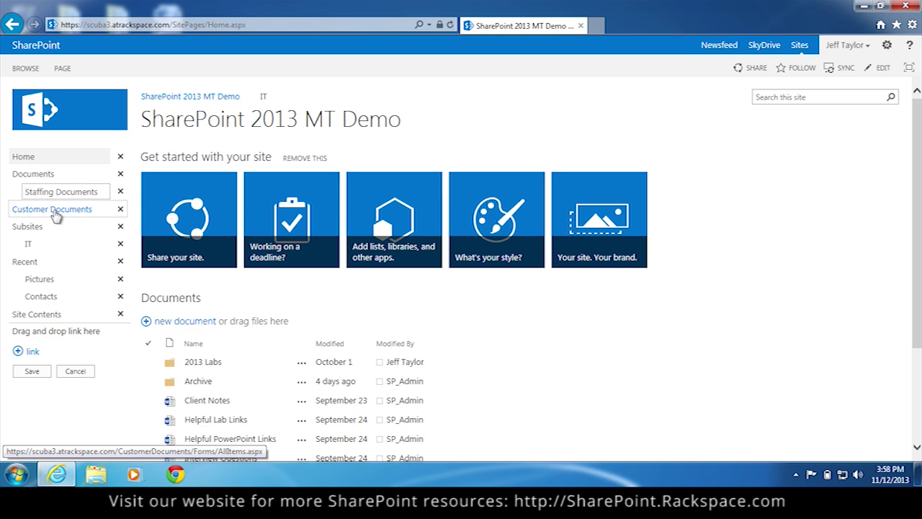
{"action": "left_click_drag", "start_coordinate": [54, 211], "coordinate": [45, 185]}
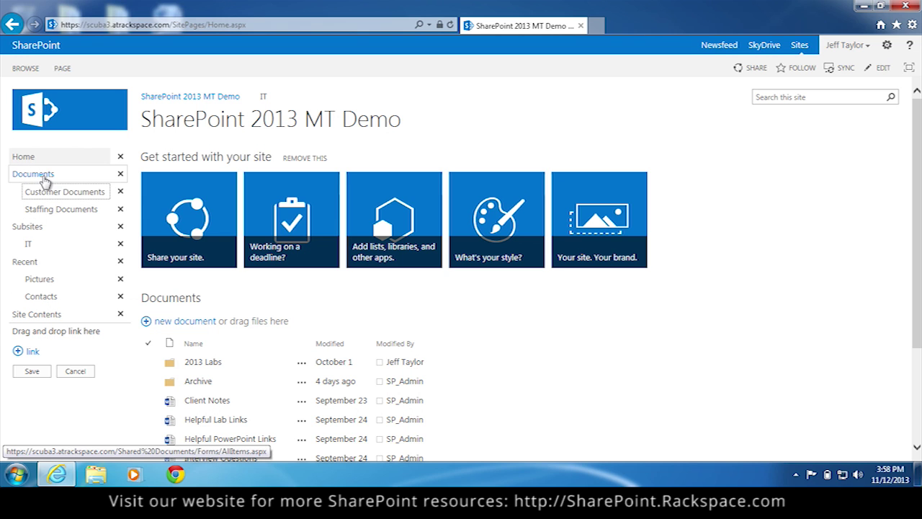
{"action": "left_click", "coordinate": [34, 371]}
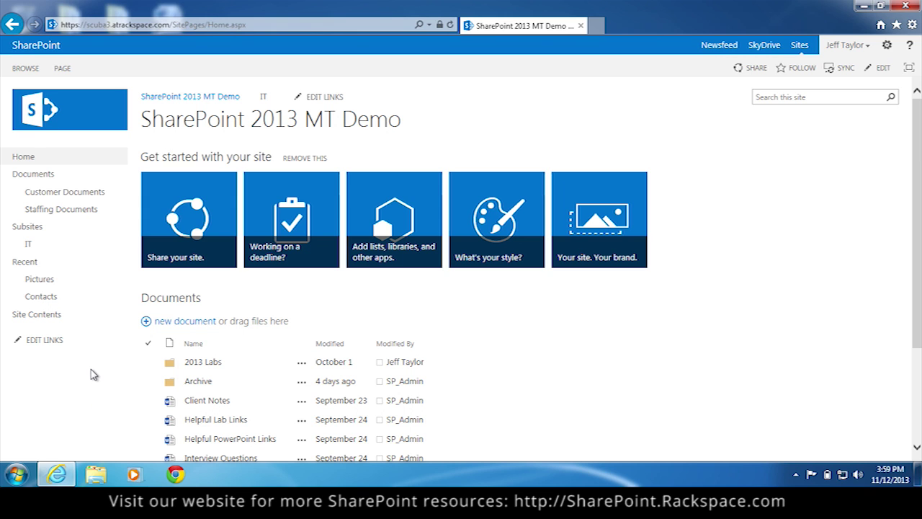
{"action": "left_click", "coordinate": [54, 342]}
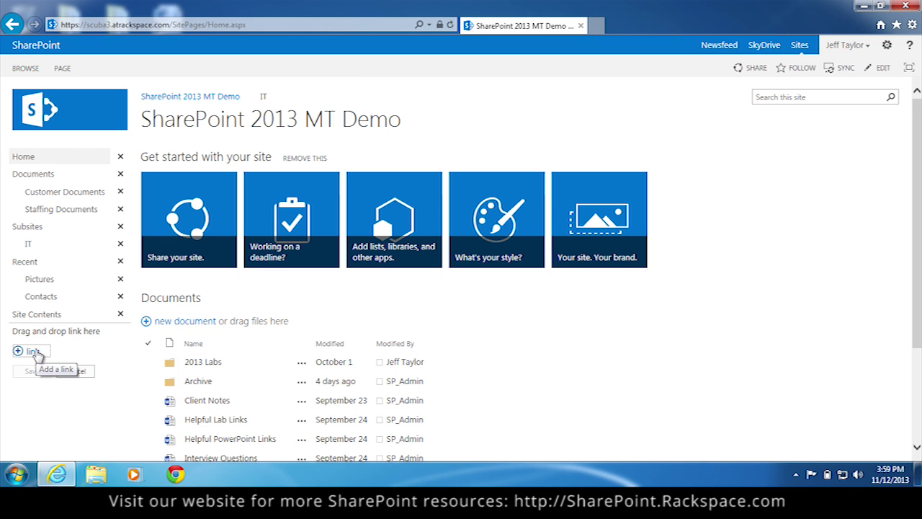
{"action": "left_click", "coordinate": [32, 352]}
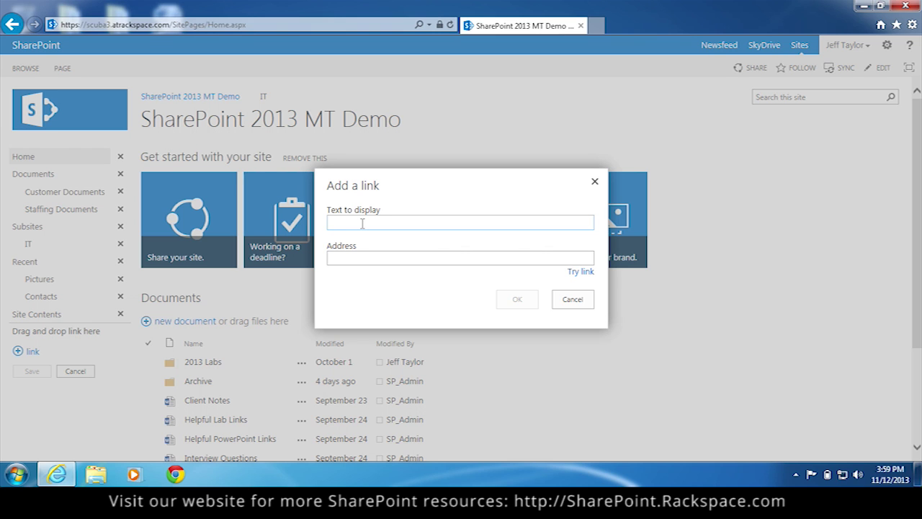
{"action": "type", "text": "Per-user FAQ"}
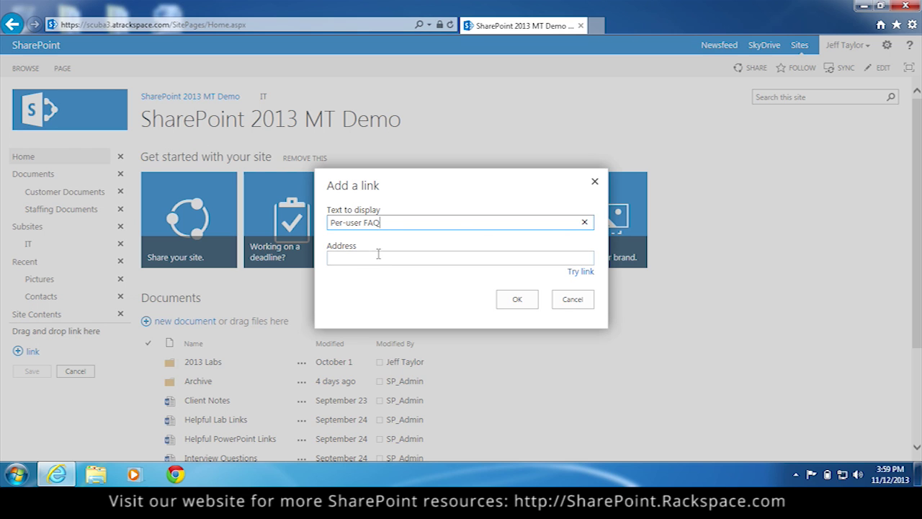
{"action": "left_click", "coordinate": [378, 253]}
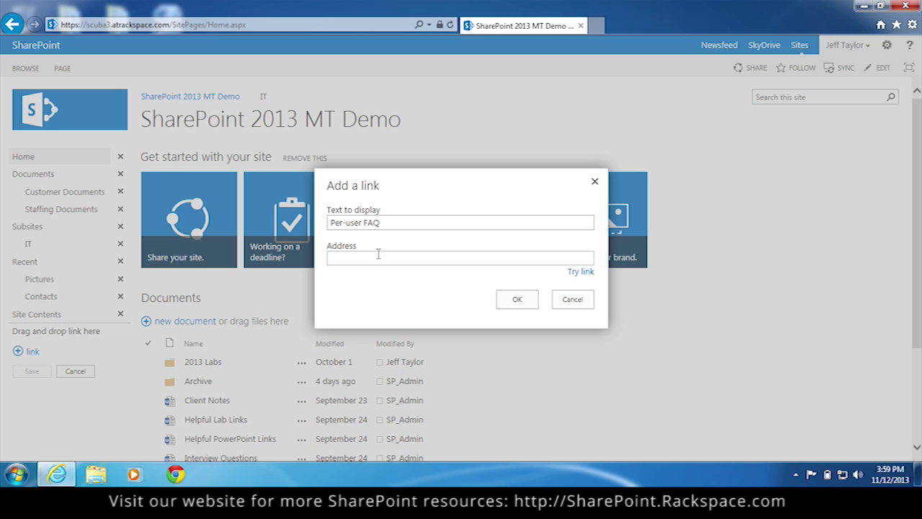
{"action": "type", "text": "http://sharepoint.rackspace.com/mtfaqs"}
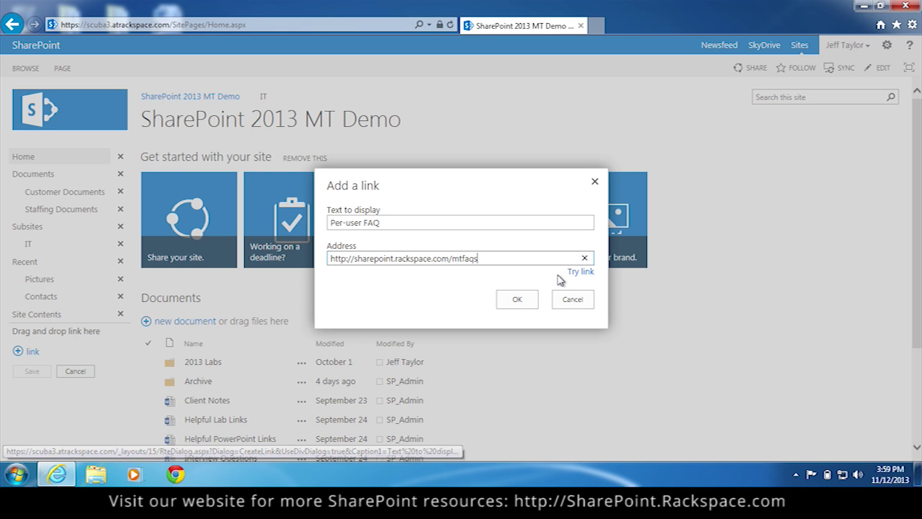
{"action": "left_click", "coordinate": [523, 300]}
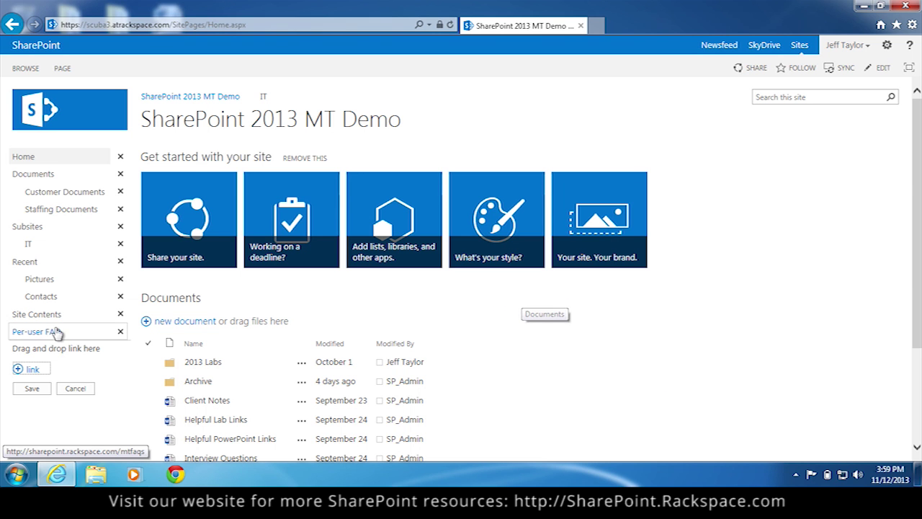
{"action": "left_click", "coordinate": [36, 389]}
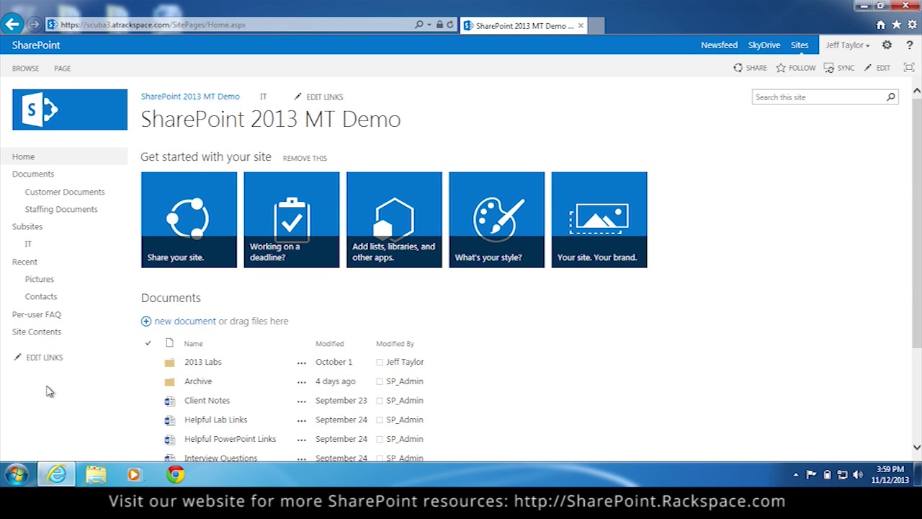
{"action": "left_click", "coordinate": [41, 319]}
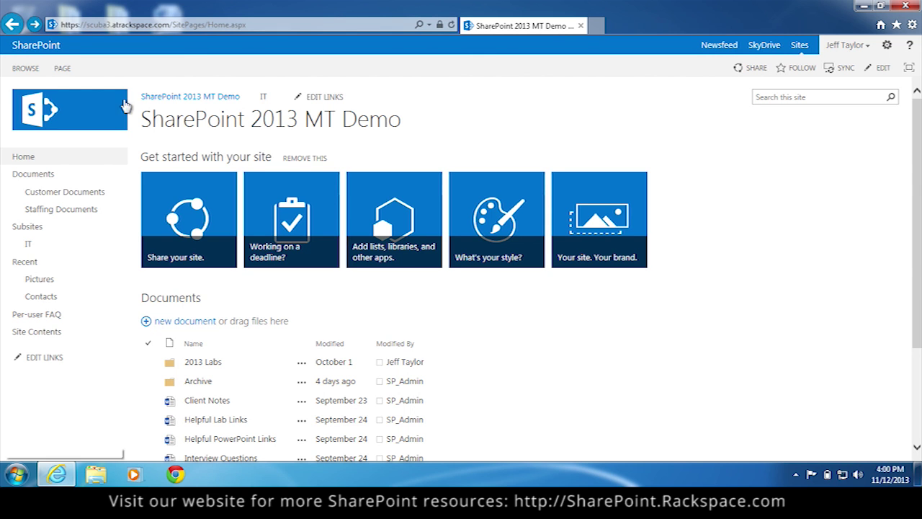
Step: From the site settings, check the SharePoint Server Publishing Infrastructure feature in the site collection features, and return to the settings
{"action": "left_click", "coordinate": [887, 46]}
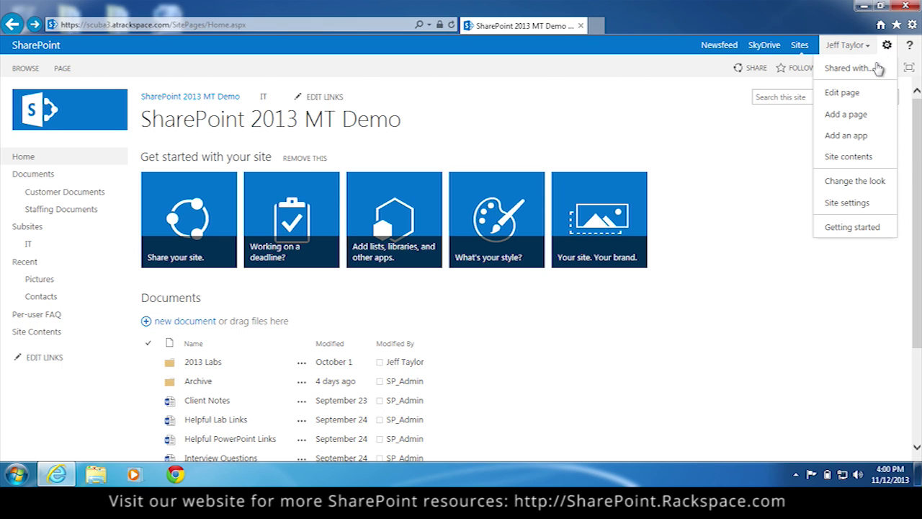
{"action": "left_click", "coordinate": [869, 205]}
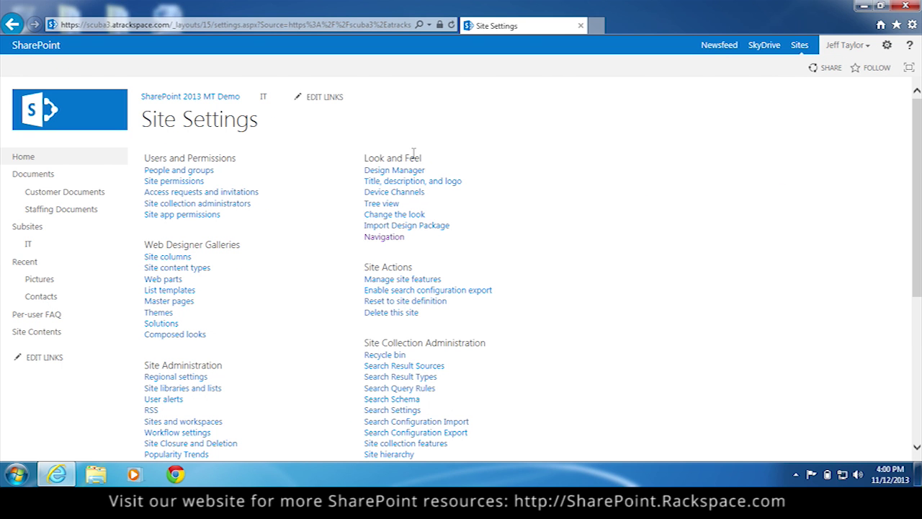
{"action": "left_click", "coordinate": [401, 240]}
{"action": "left_click", "coordinate": [438, 444]}
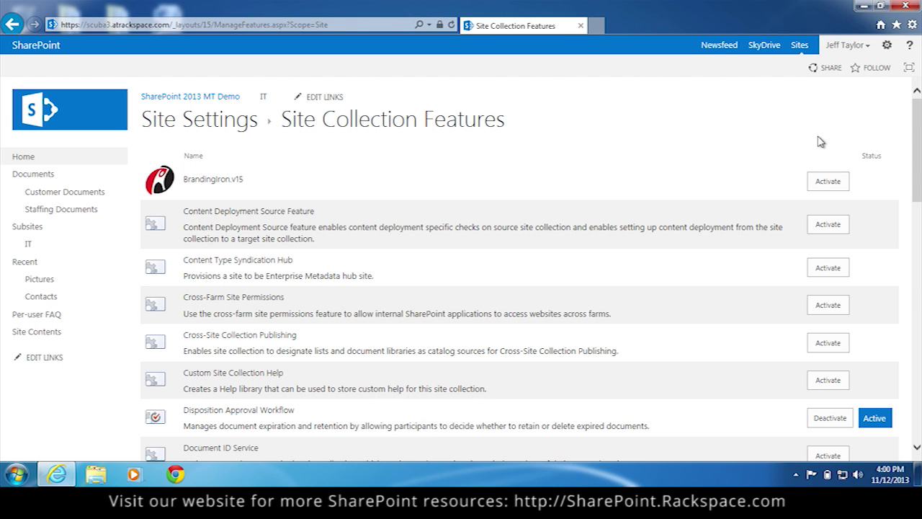
{"action": "left_click_drag", "start_coordinate": [913, 129], "coordinate": [913, 343]}
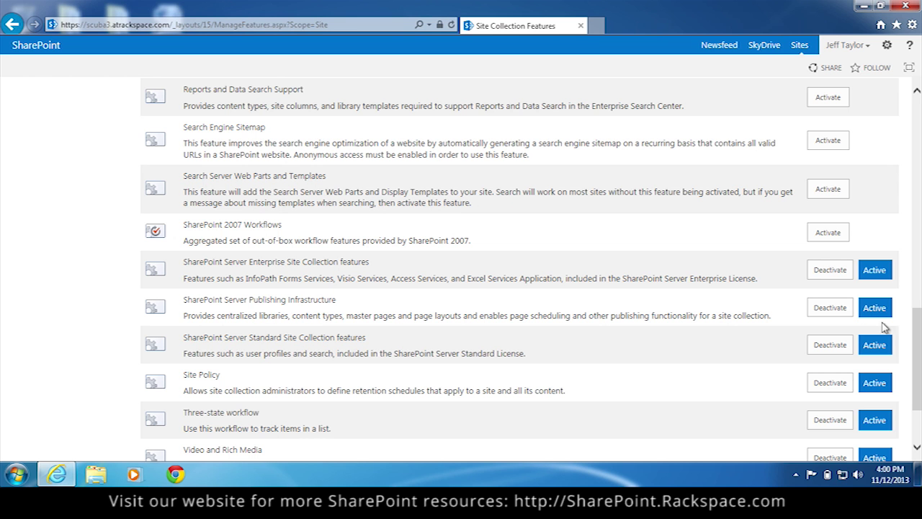
{"action": "left_click_drag", "start_coordinate": [919, 338], "coordinate": [919, 126]}
{"action": "left_click", "coordinate": [233, 124]}
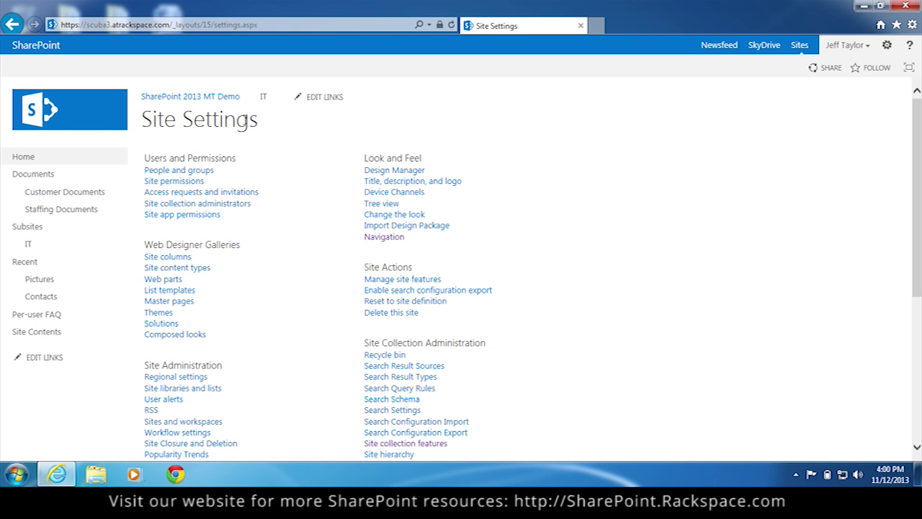
Step: In the site's navigation settings, move the Pictures link up to directly below Home in Current Navigation, and apply the change
{"action": "left_click", "coordinate": [375, 239]}
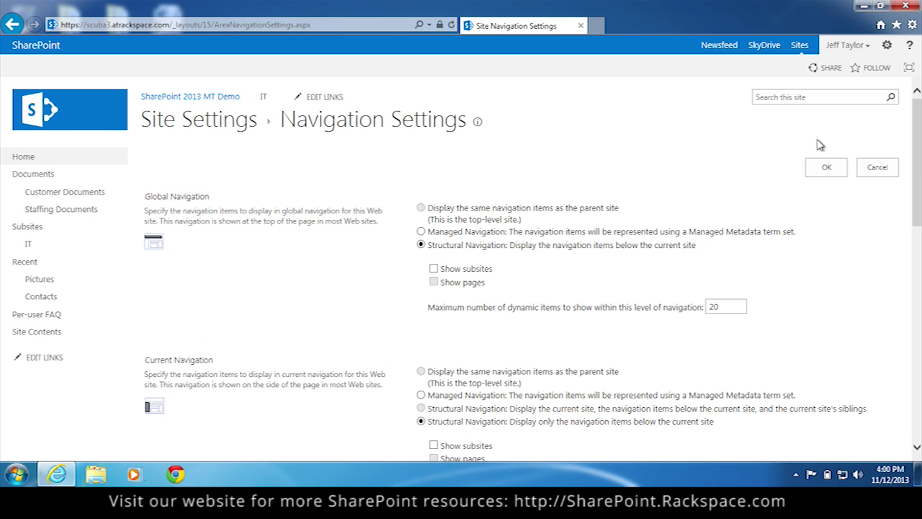
{"action": "left_click_drag", "start_coordinate": [917, 140], "coordinate": [919, 292]}
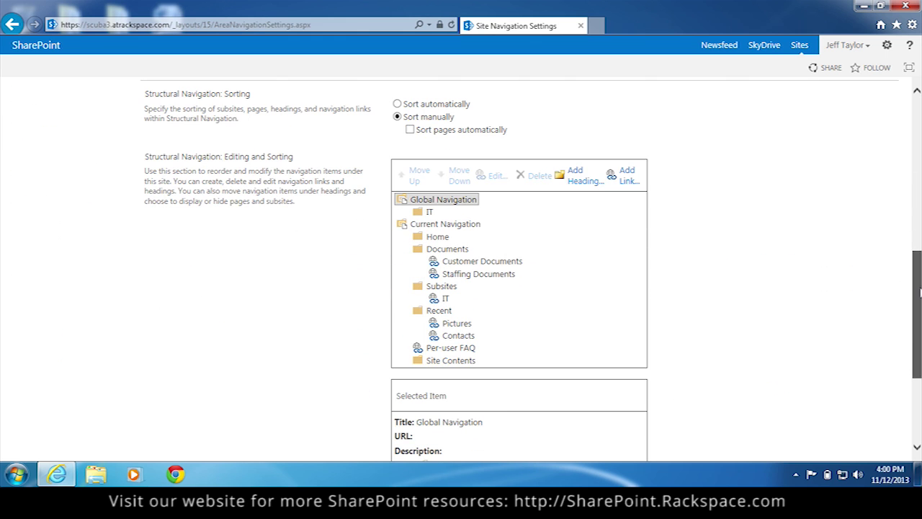
{"action": "left_click", "coordinate": [461, 324]}
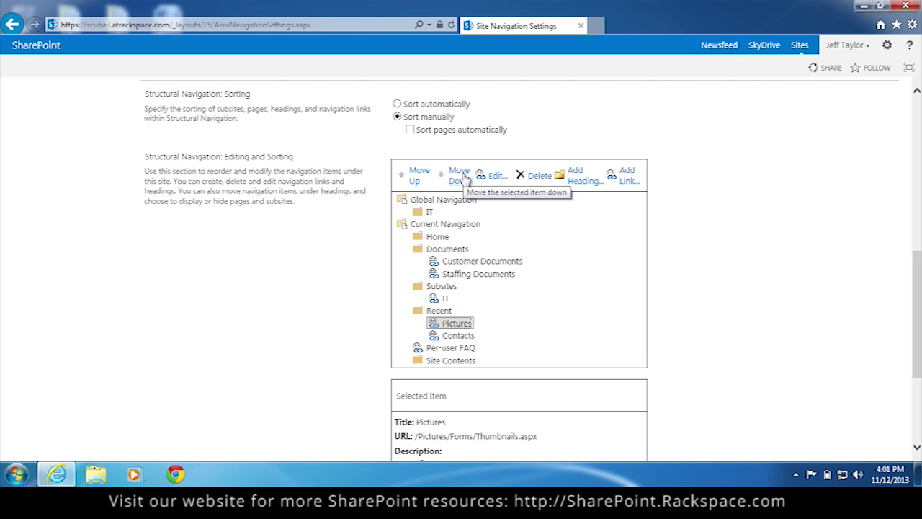
{"action": "left_click", "coordinate": [424, 179]}
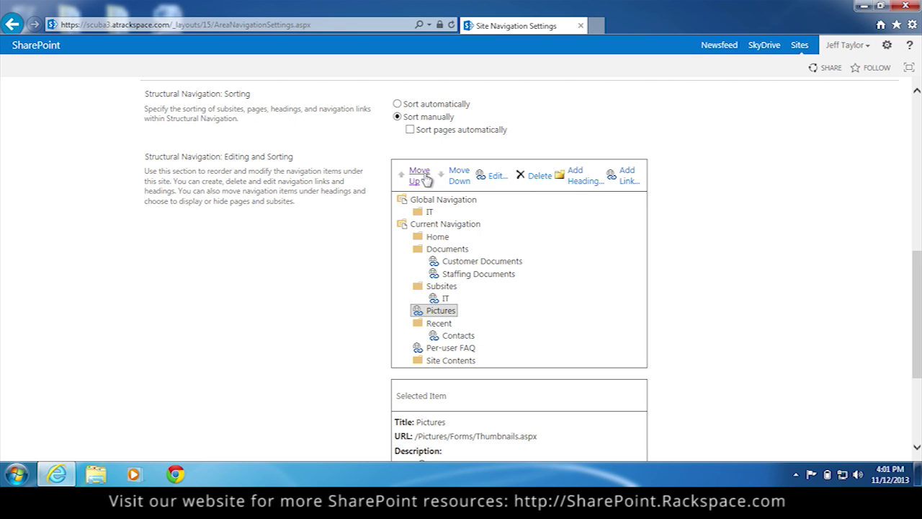
{"action": "left_click", "coordinate": [423, 179]}
{"action": "left_click", "coordinate": [423, 179]}
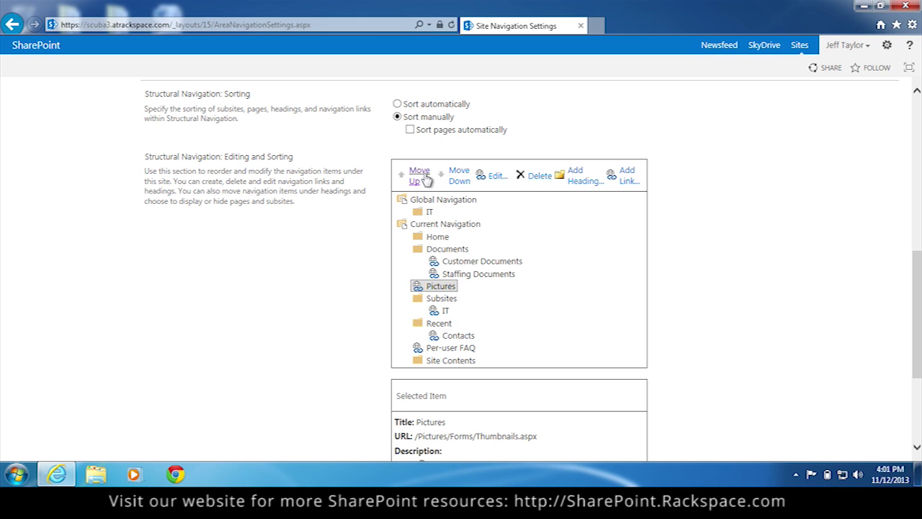
{"action": "left_click", "coordinate": [423, 178]}
{"action": "left_click", "coordinate": [423, 179]}
{"action": "left_click", "coordinate": [423, 178]}
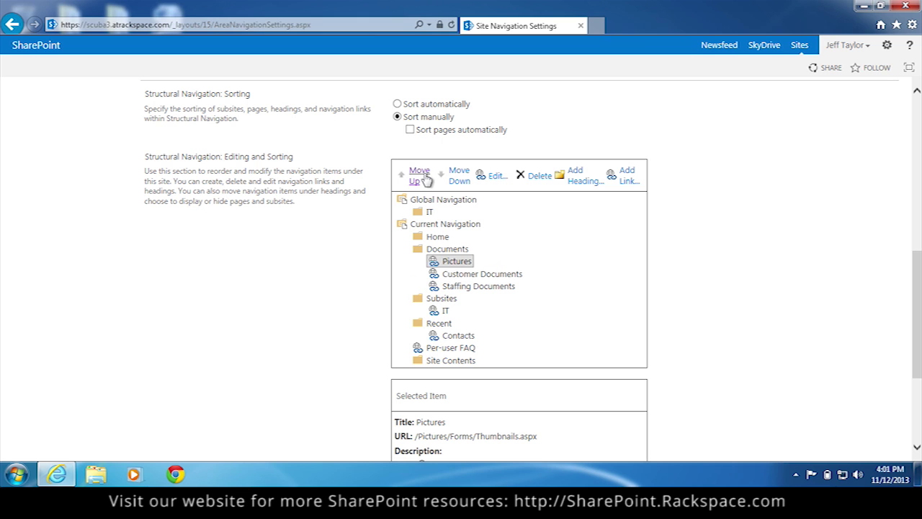
{"action": "left_click", "coordinate": [424, 178]}
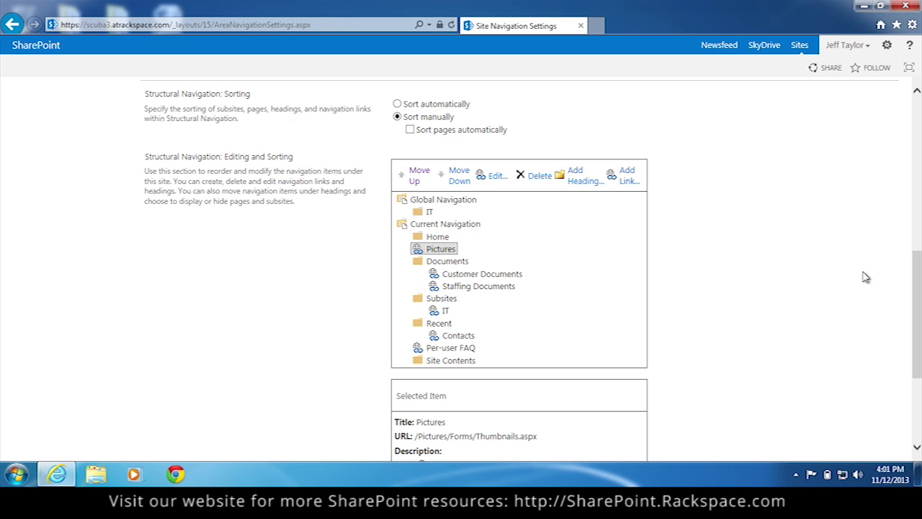
{"action": "left_click_drag", "start_coordinate": [916, 281], "coordinate": [916, 344]}
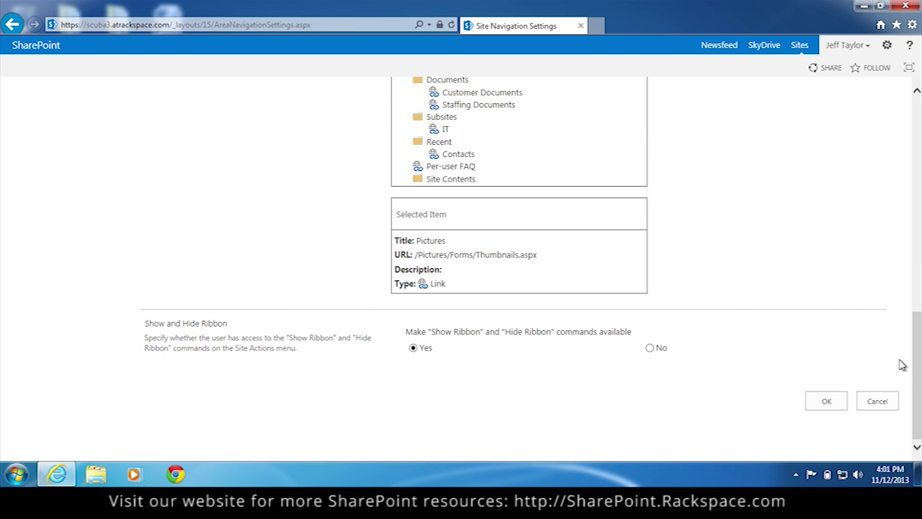
{"action": "left_click", "coordinate": [828, 401]}
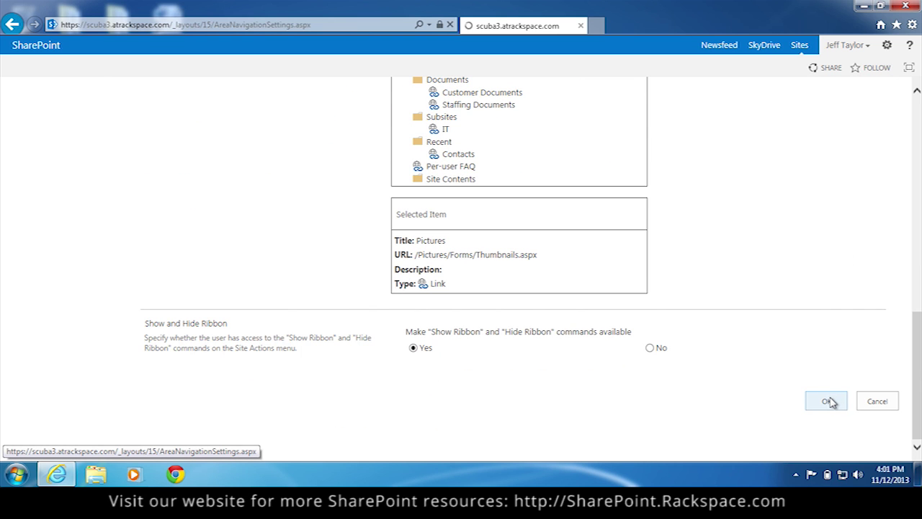